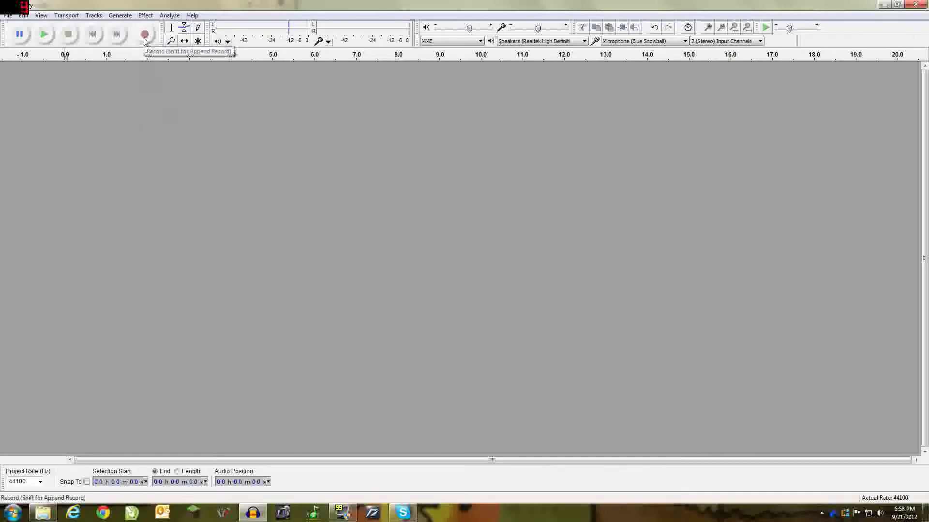
- Record a roughly 4.3-second stereo voice clip, keeping Microphone (Blue Snowball) as the input device
click(144, 40)
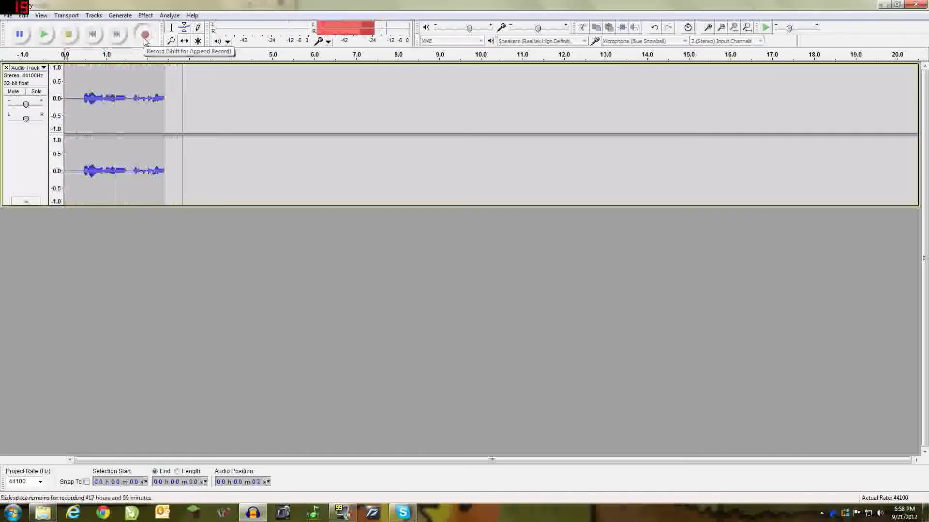
click(69, 35)
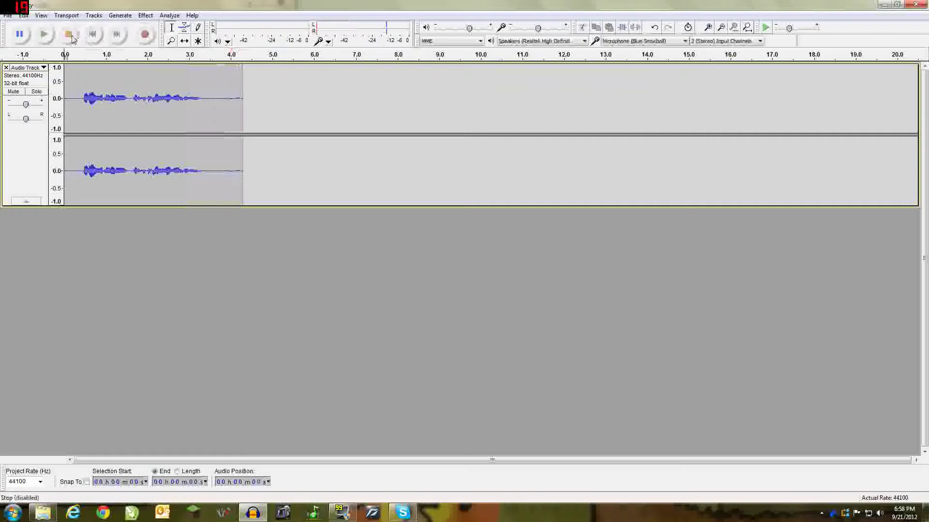
click(637, 43)
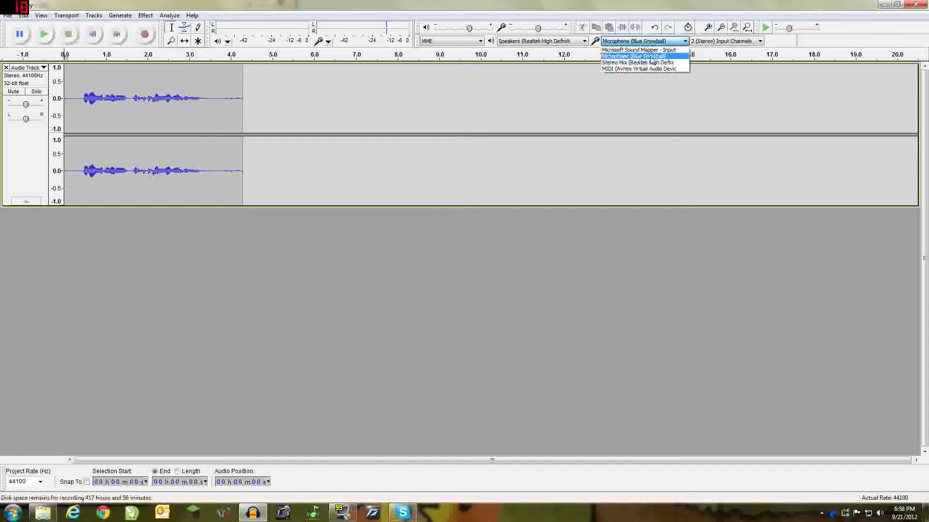
click(649, 57)
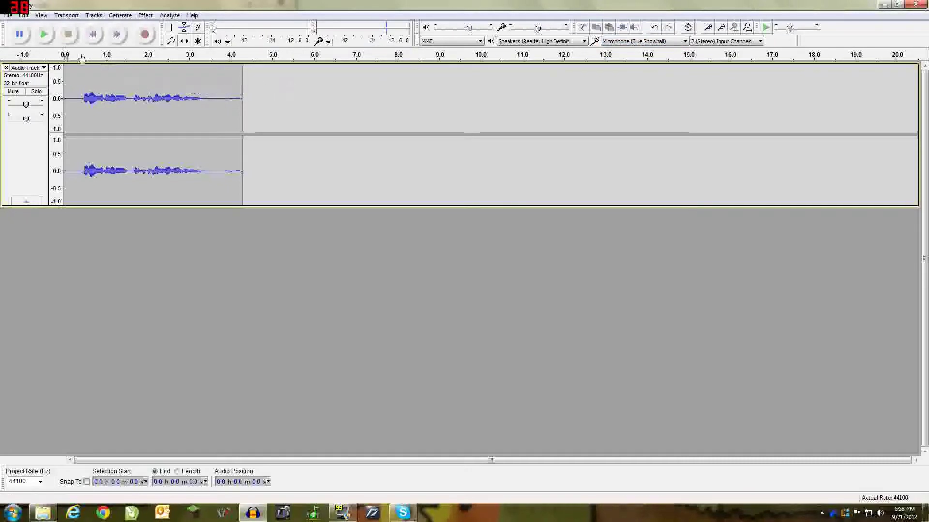
click(44, 35)
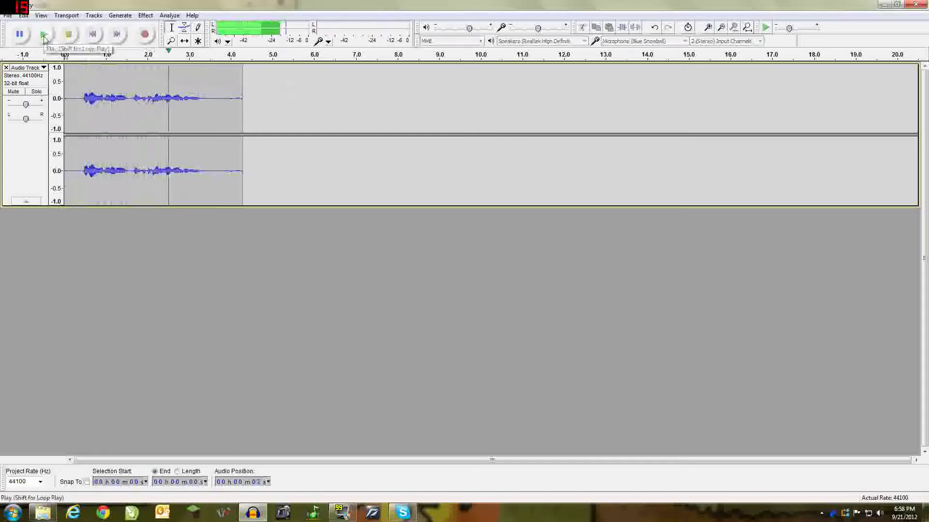
click(69, 35)
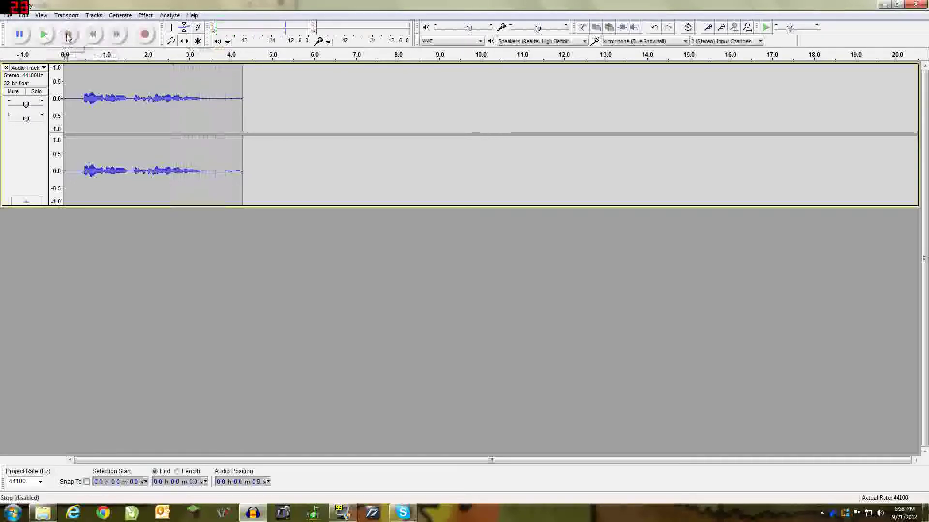
click(115, 35)
click(92, 35)
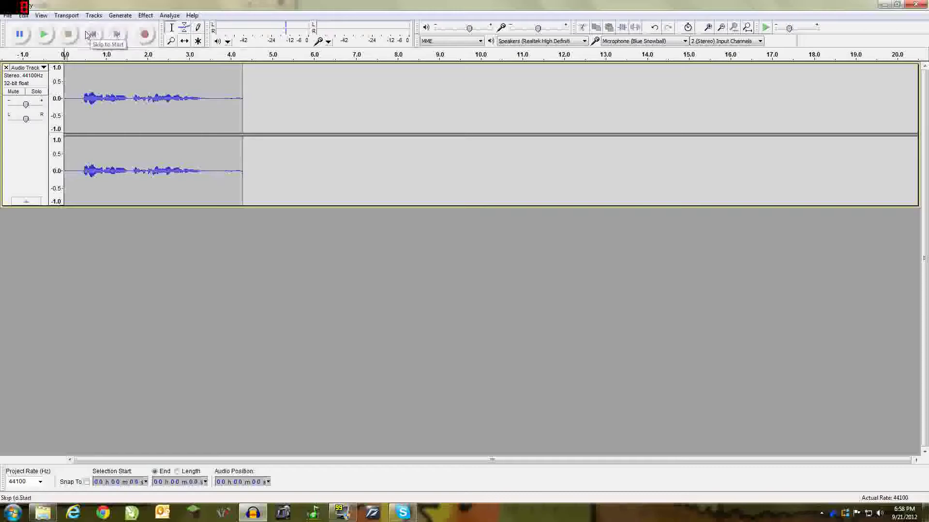
click(18, 39)
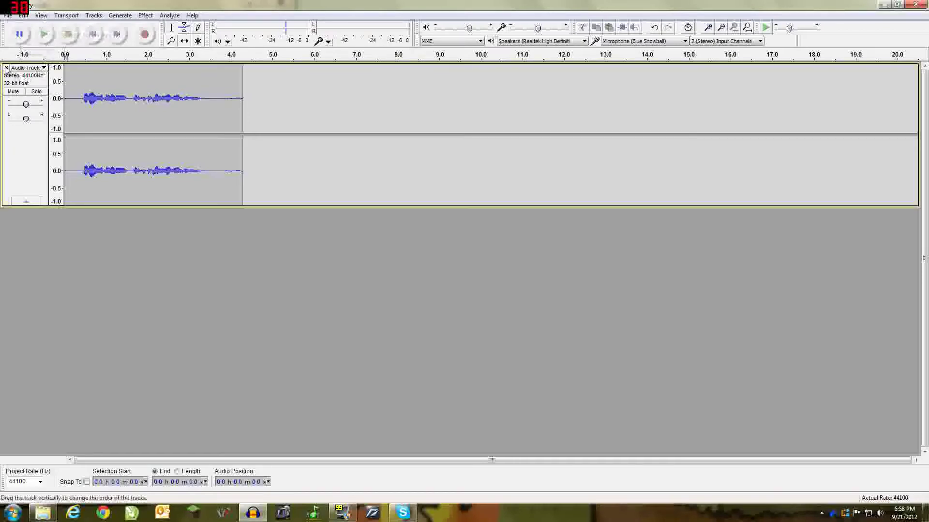
- Delete the old track and record a fresh voice take
click(6, 68)
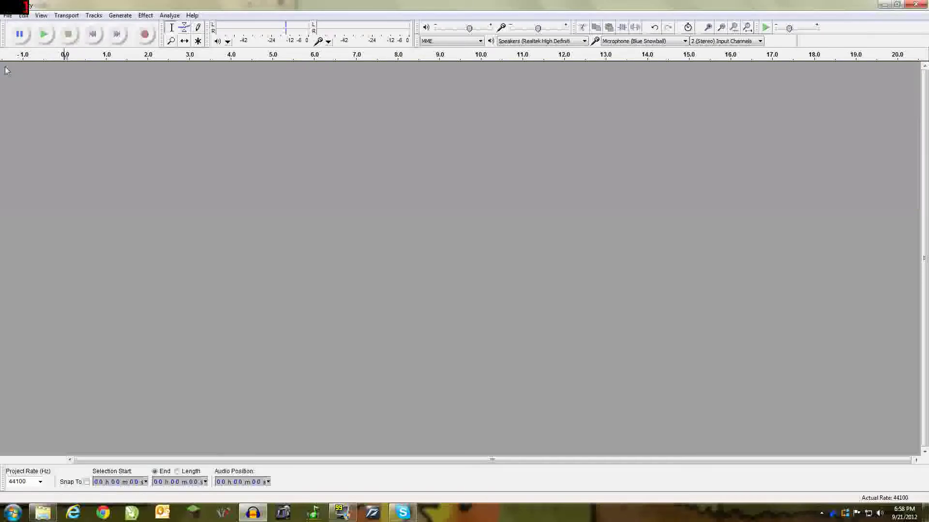
click(145, 35)
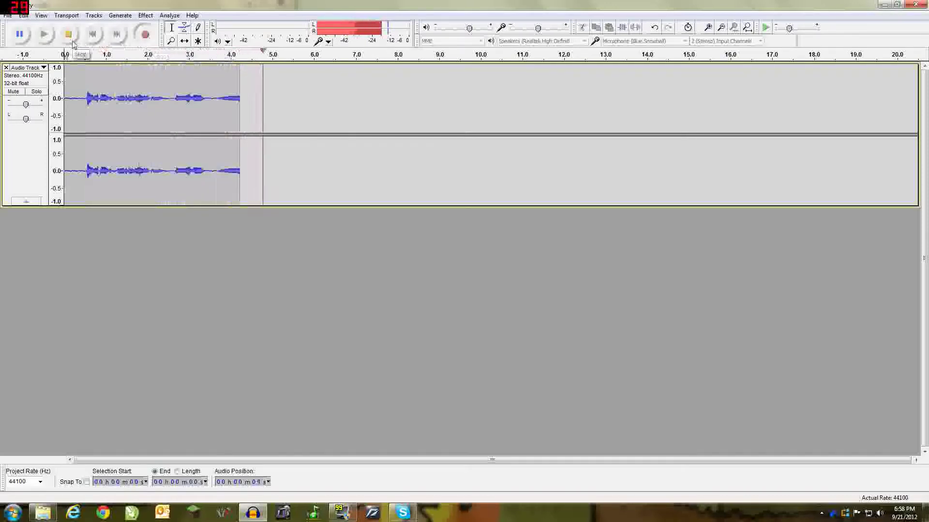
click(72, 44)
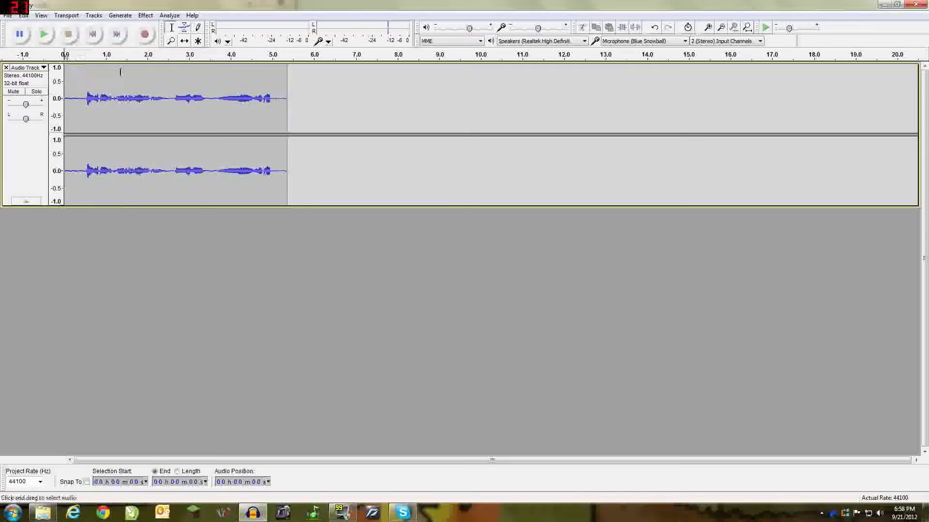
- Draw a volume-envelope fade-in reaching full volume after 1.0 s, play it, then delete the track
click(184, 28)
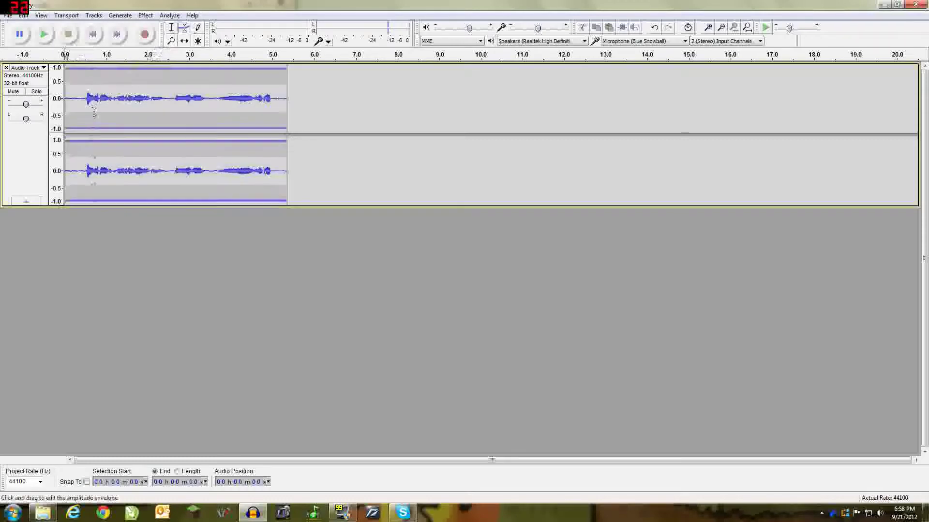
mouse_move(95, 104)
mouse_down()
mouse_move(104, 97)
mouse_move(103, 109)
mouse_up()
click(43, 35)
click(68, 34)
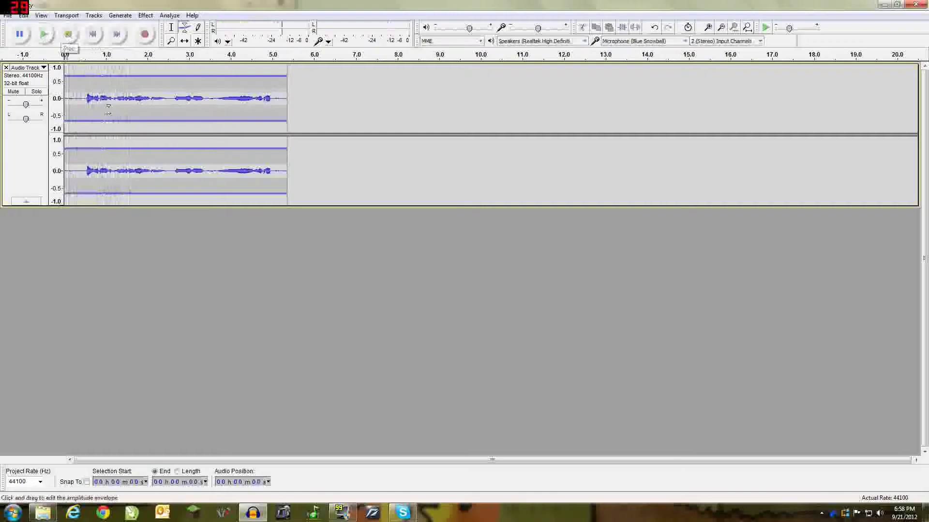
drag(105, 111, 105, 127)
click(46, 38)
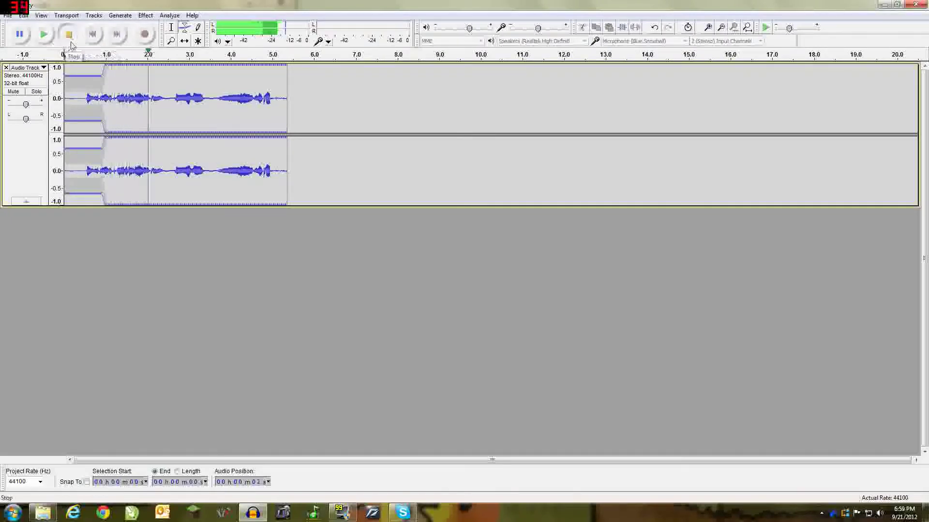
click(68, 33)
click(5, 68)
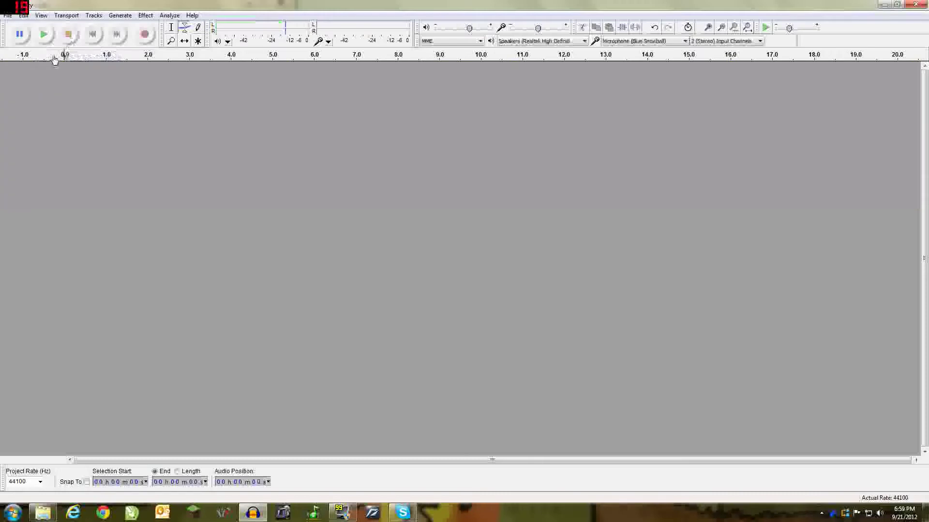
click(145, 34)
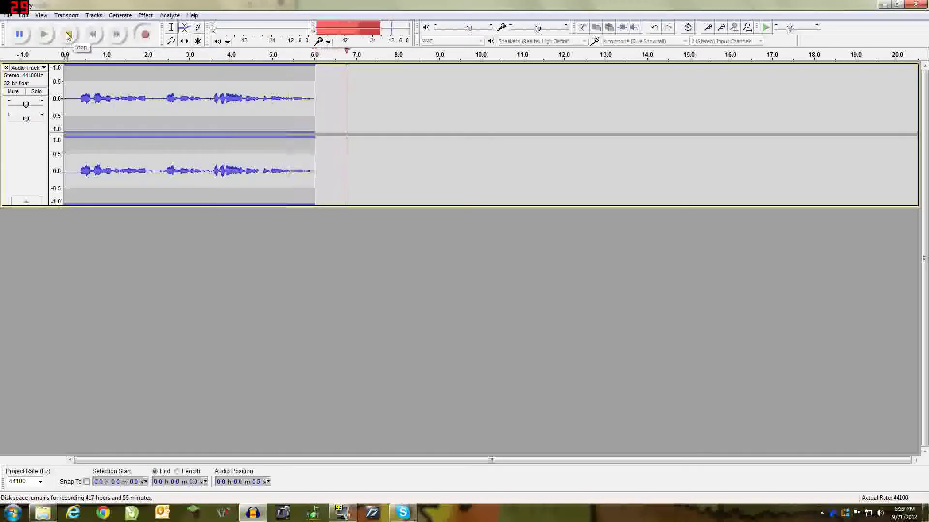
click(68, 35)
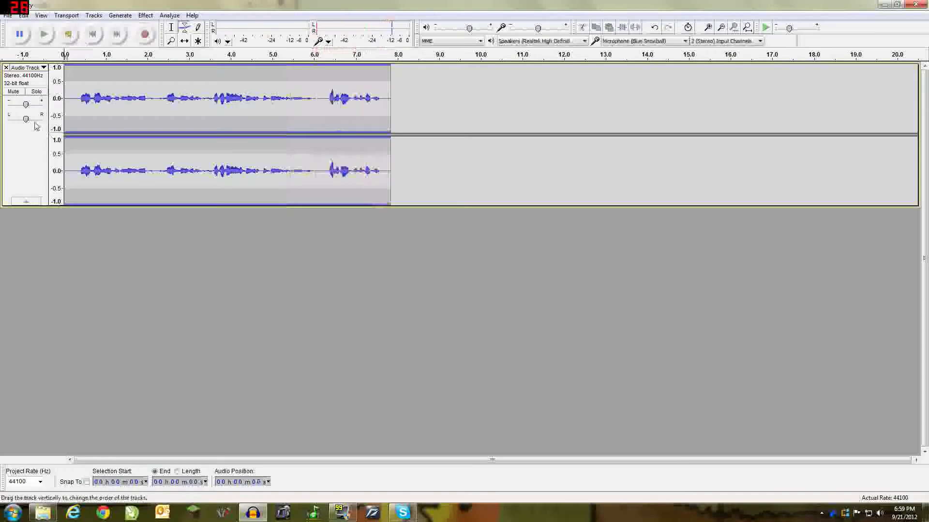
click(40, 43)
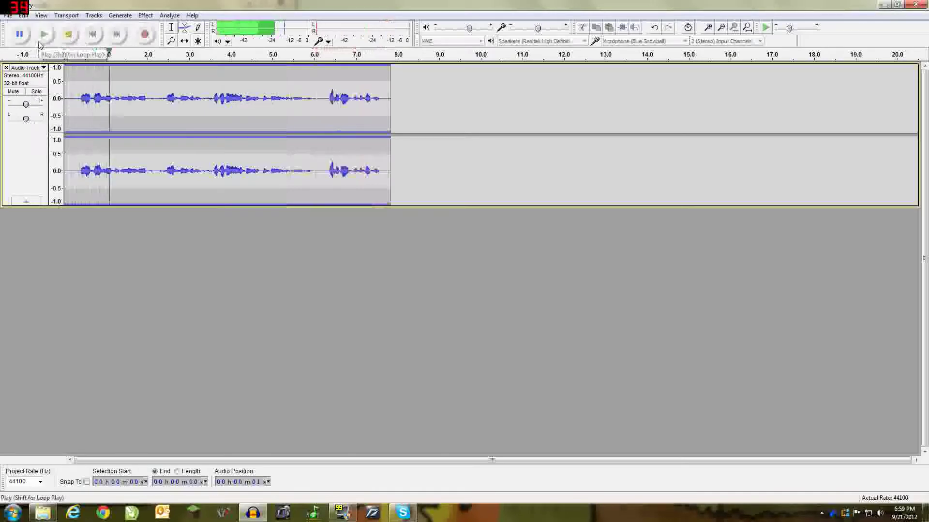
click(68, 38)
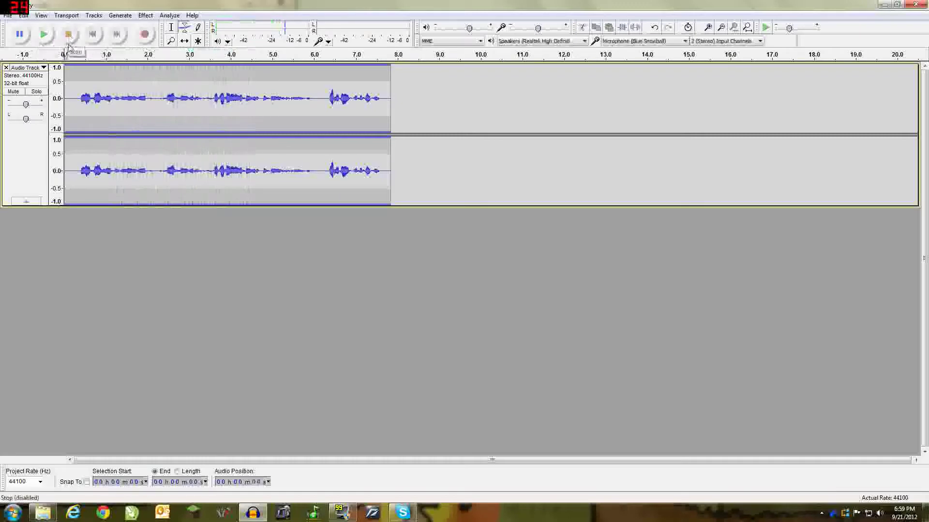
click(30, 145)
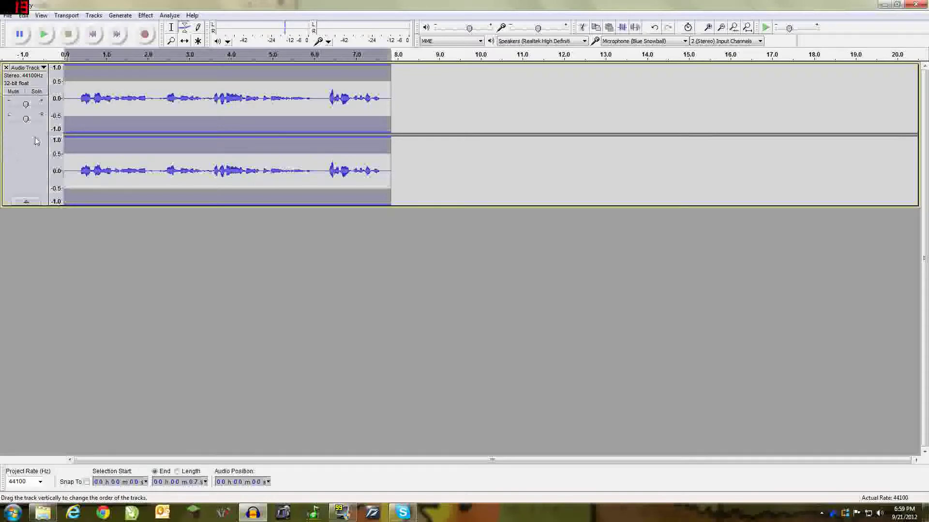
click(218, 79)
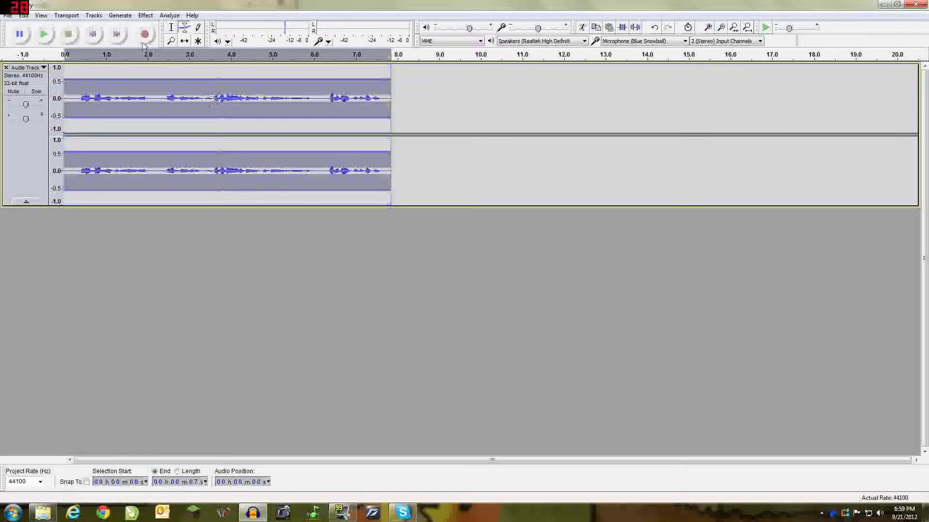
click(171, 27)
click(185, 110)
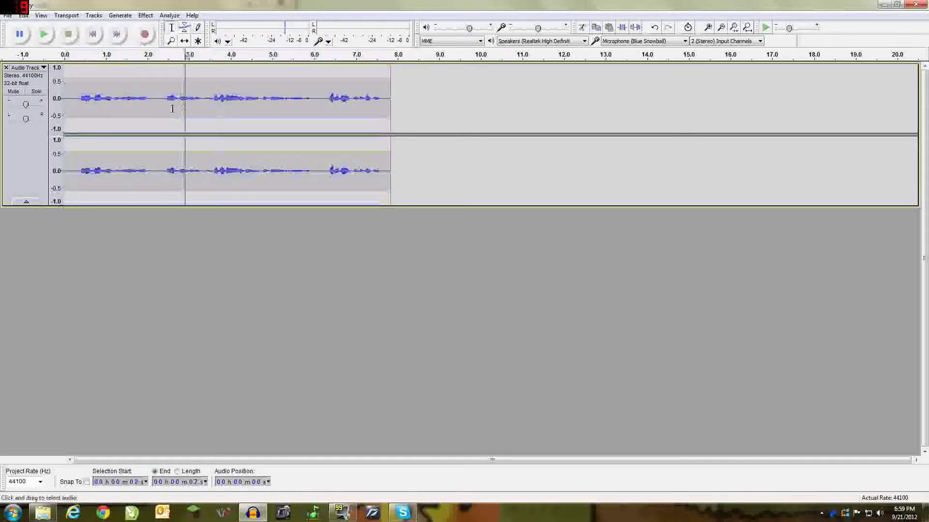
key(ctrl+a)
click(200, 114)
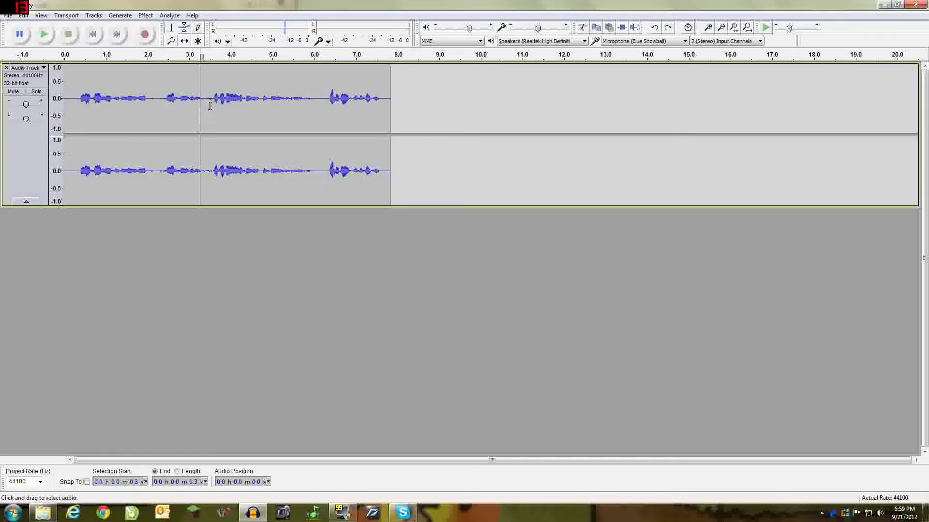
click(210, 105)
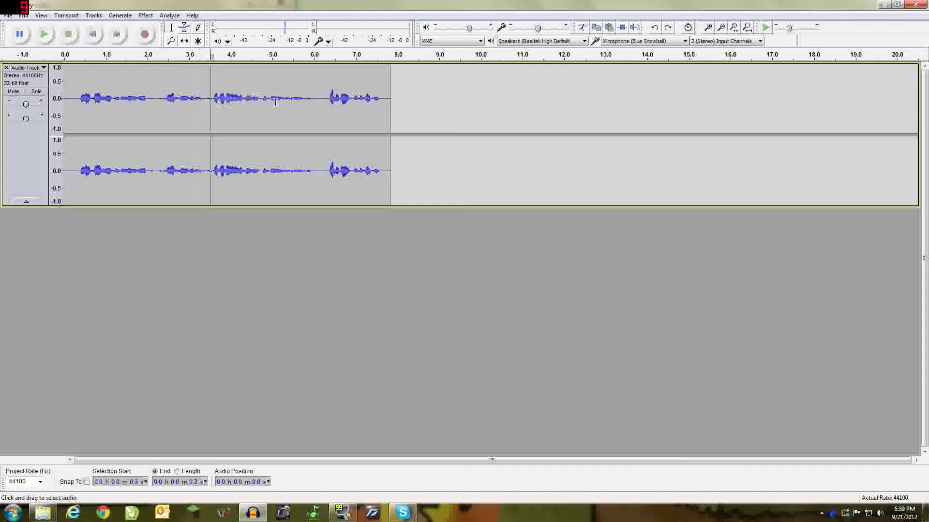
- Select the passage from about 3.5 to 6.2 s and play it back
drag(321, 103, 201, 116)
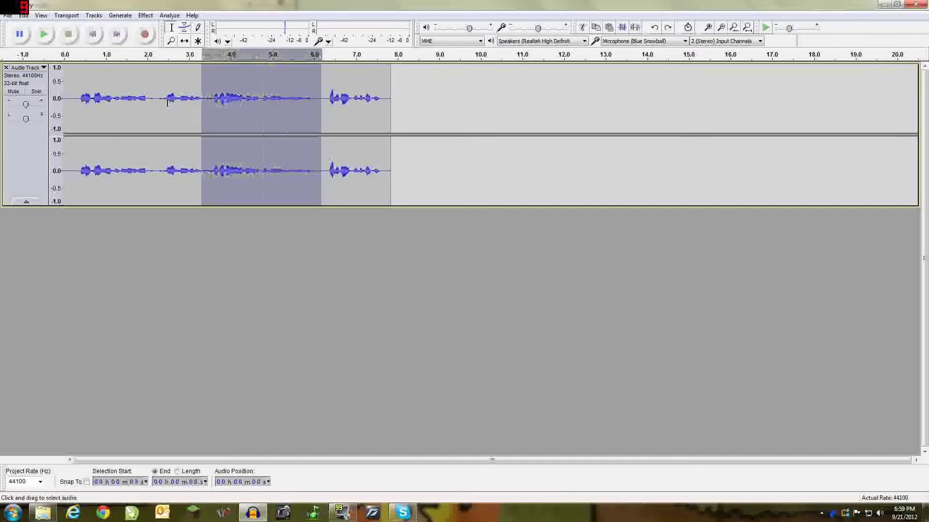
click(44, 38)
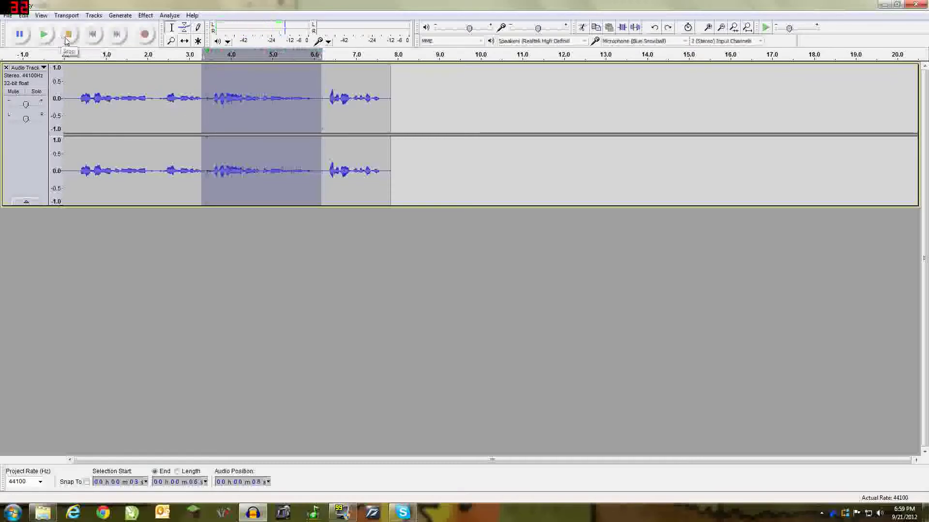
click(145, 15)
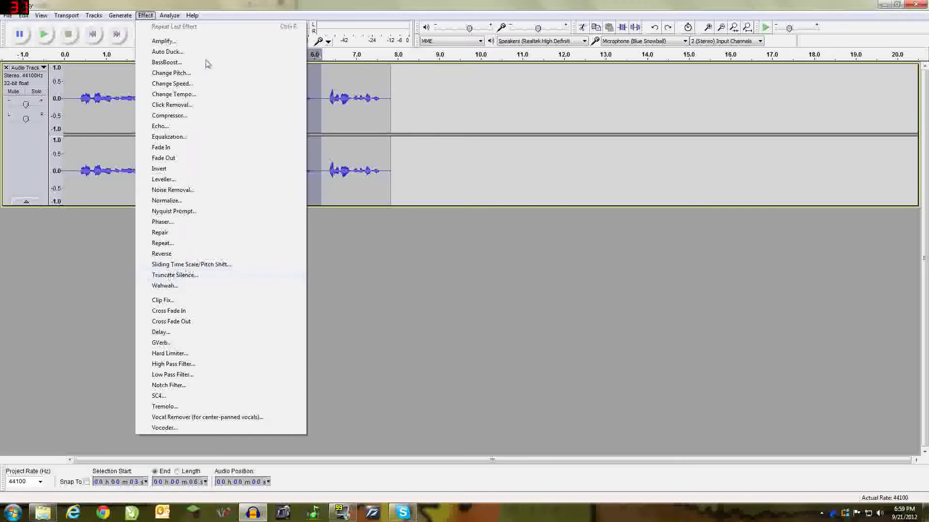
- Raise the selected passage's pitch by 94.55 percent with Change Pitch and play it
click(240, 75)
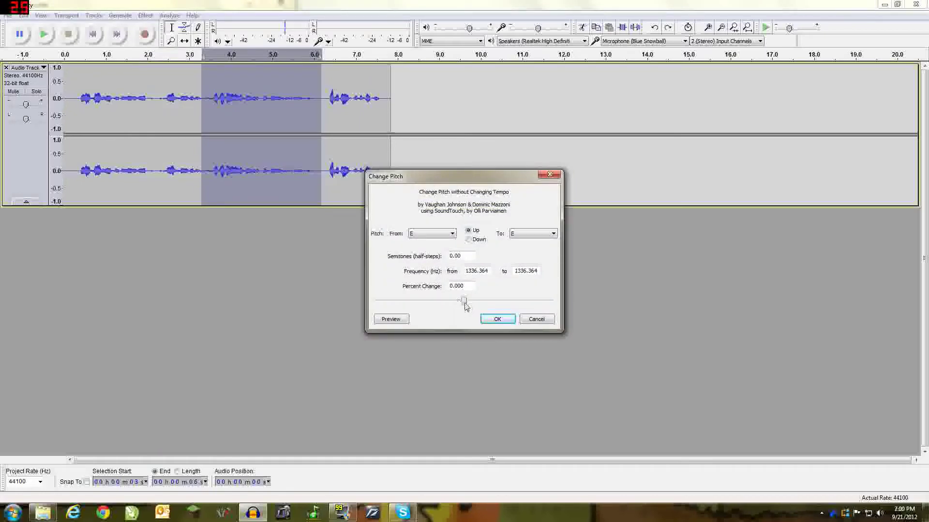
drag(465, 306, 493, 302)
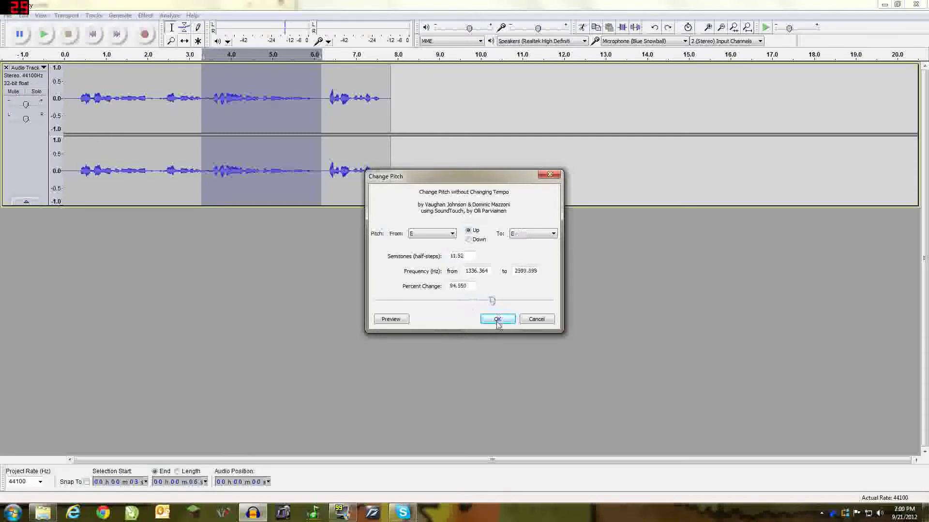
click(497, 319)
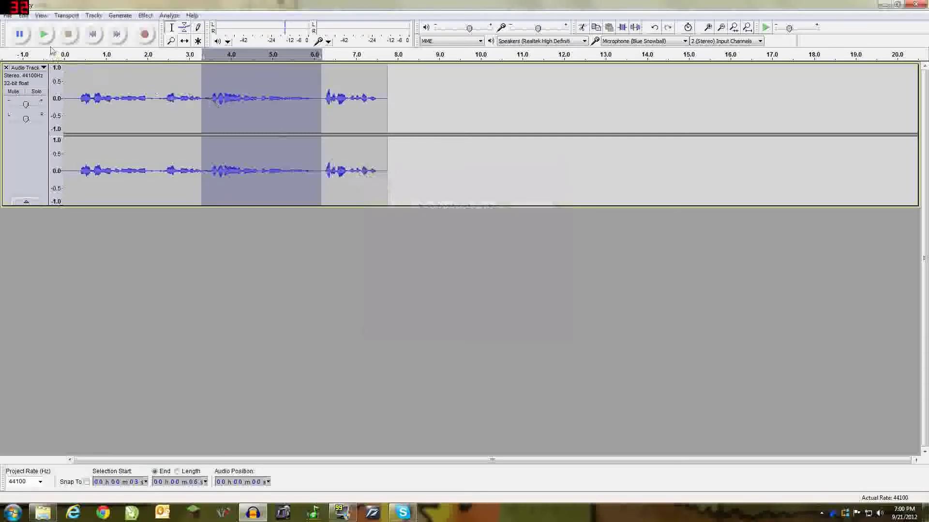
click(43, 34)
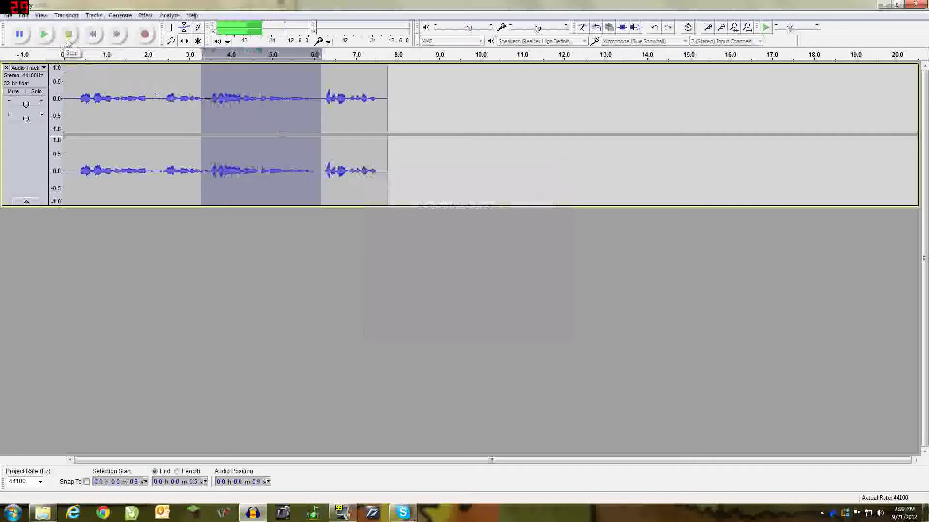
click(68, 41)
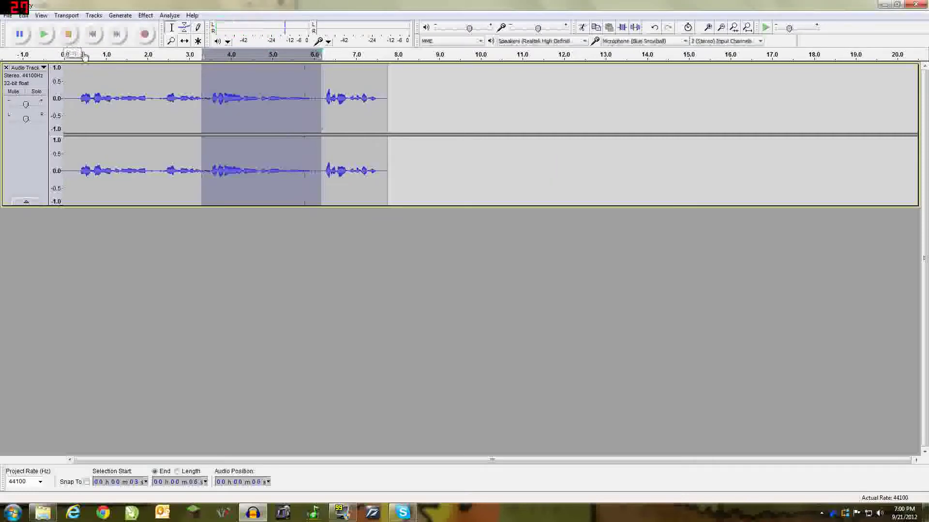
- Preview lowering the pitch by 23 percent (about -4.52 semitones) without applying it
click(145, 16)
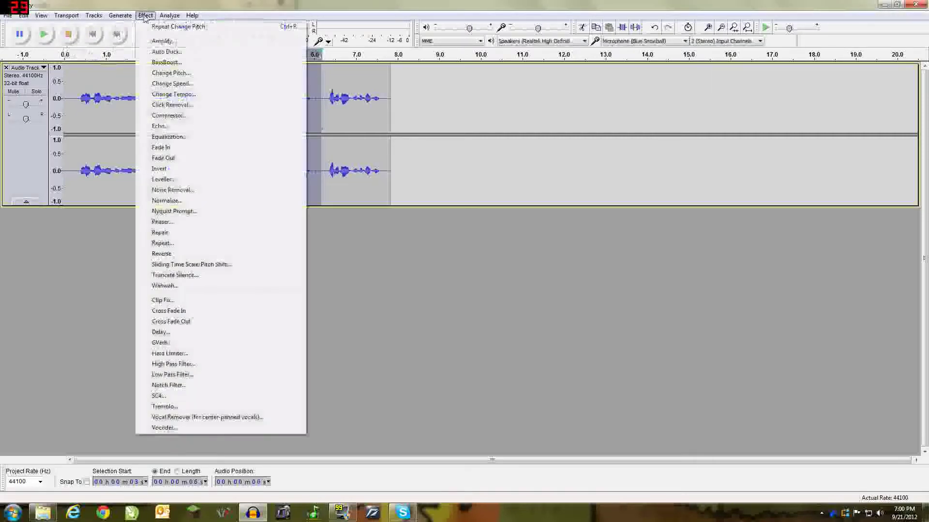
click(171, 73)
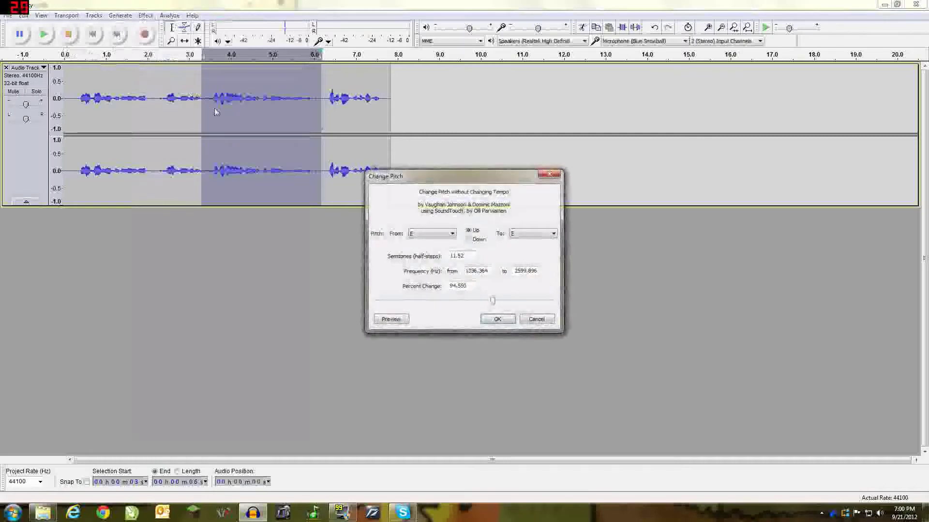
drag(493, 302, 445, 314)
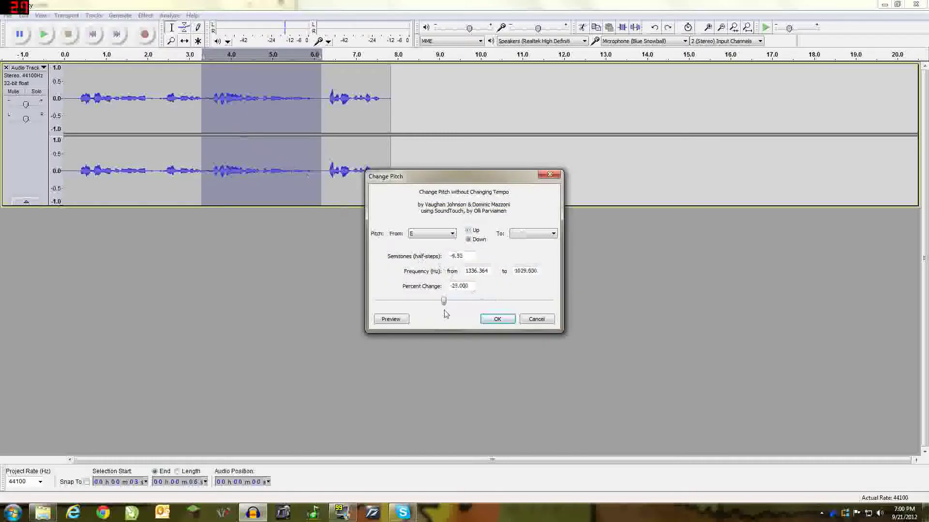
click(391, 320)
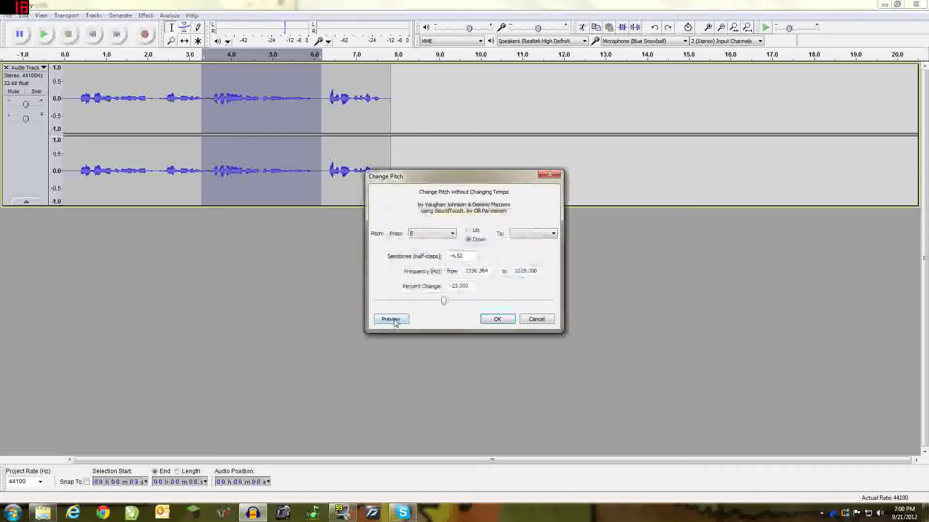
- Speed up the whole recording by about 102 percent, shrinking it to roughly 3.8 s, and play it
click(549, 175)
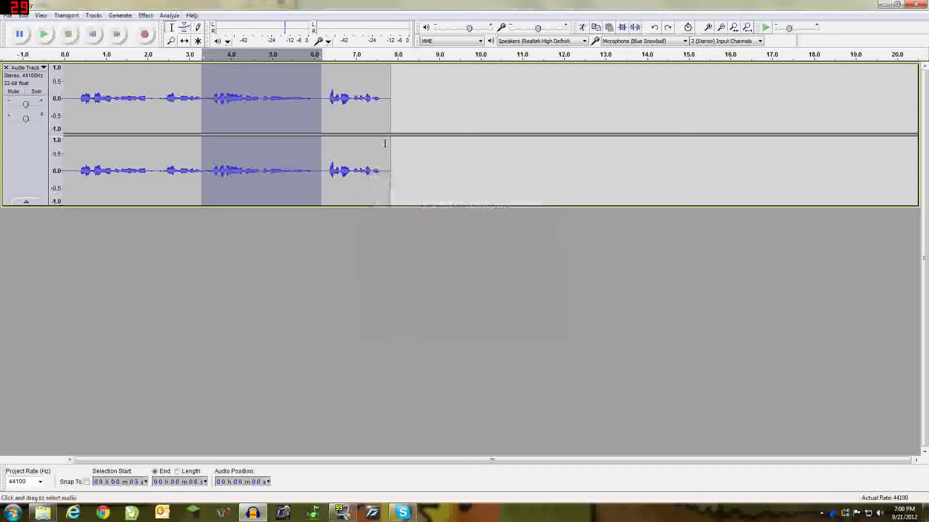
click(279, 118)
click(34, 154)
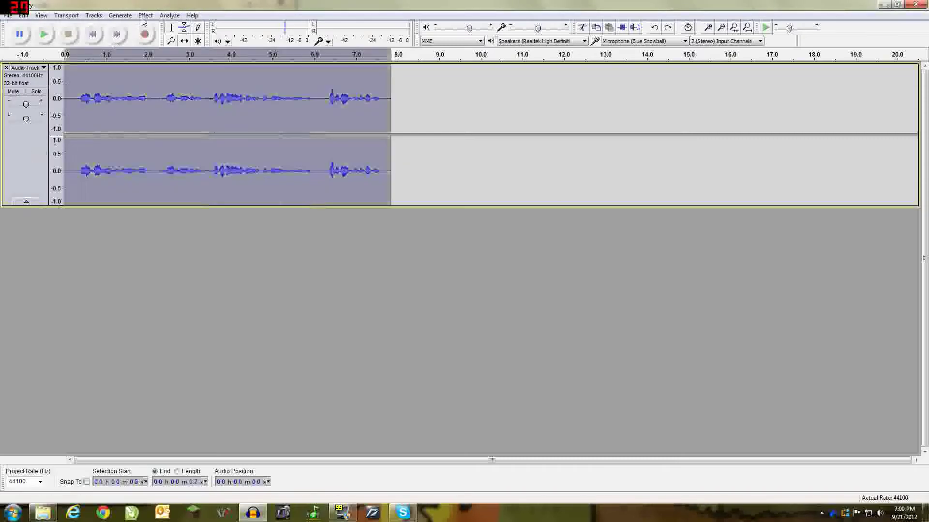
click(146, 15)
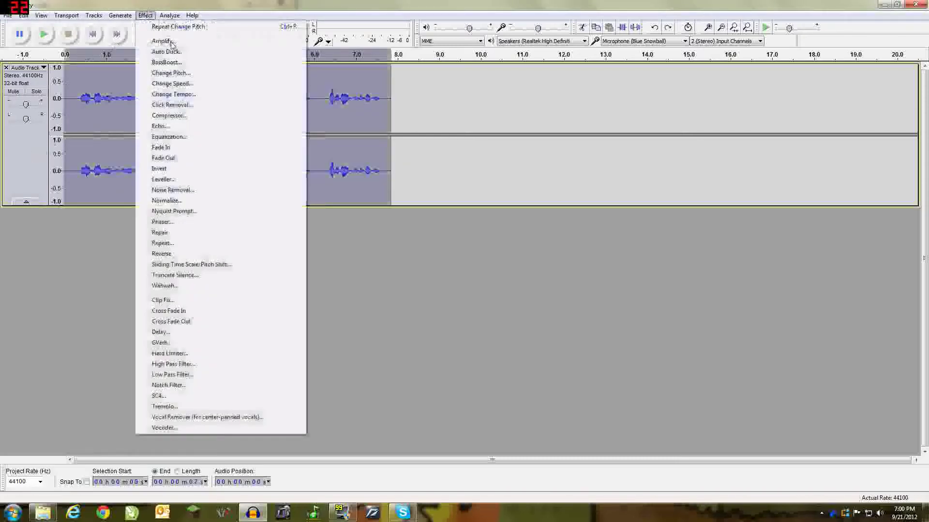
click(182, 85)
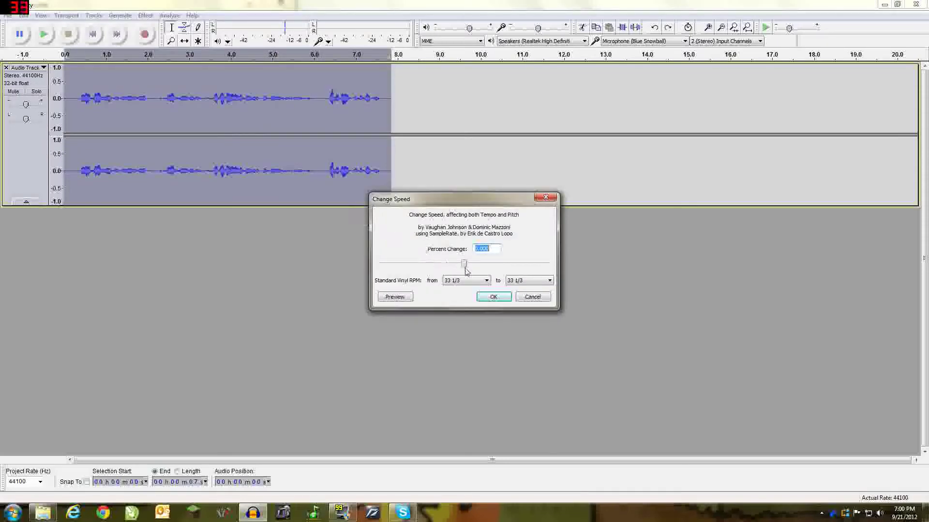
drag(466, 270, 494, 272)
click(493, 297)
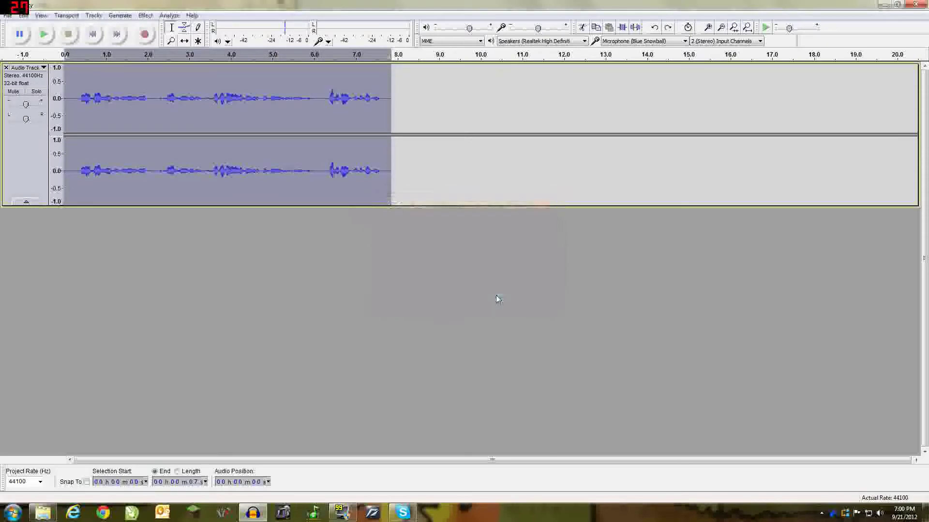
click(43, 38)
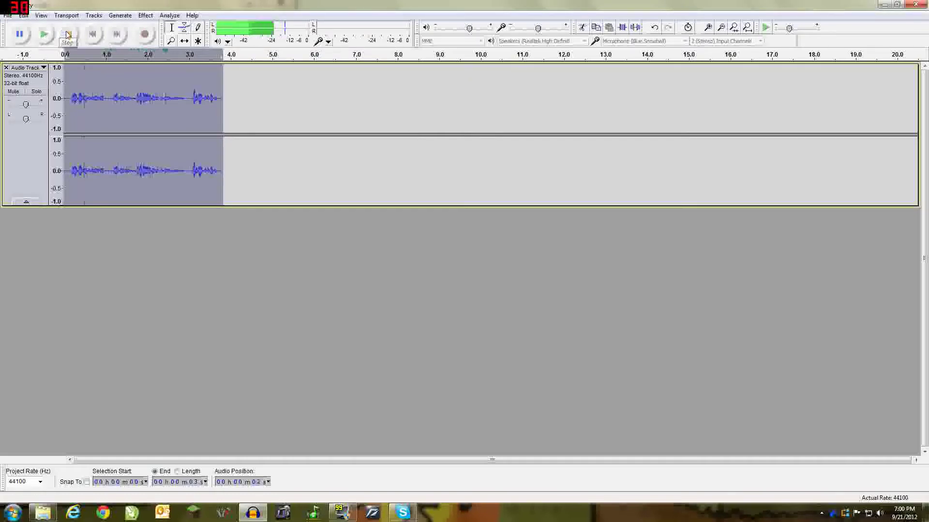
- Remove the sped-up track and record a trial voice clip
click(6, 67)
click(145, 16)
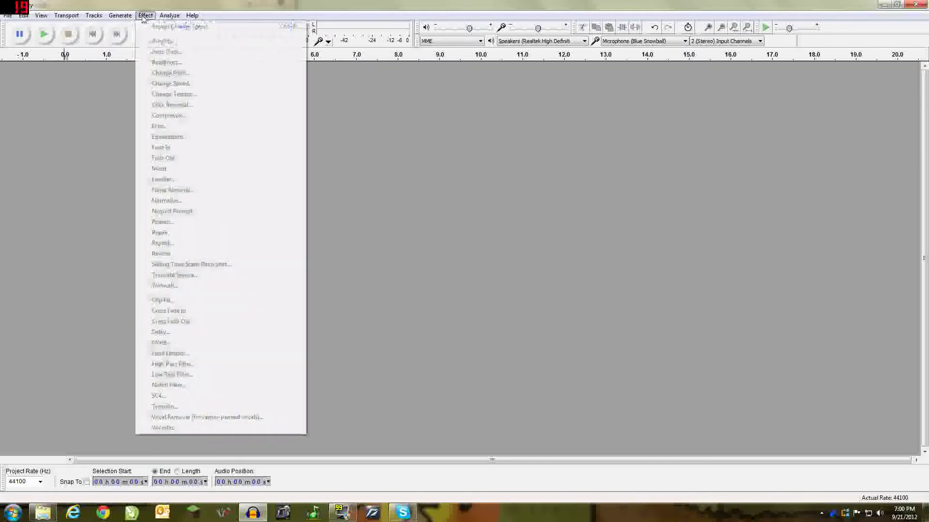
click(144, 18)
click(146, 38)
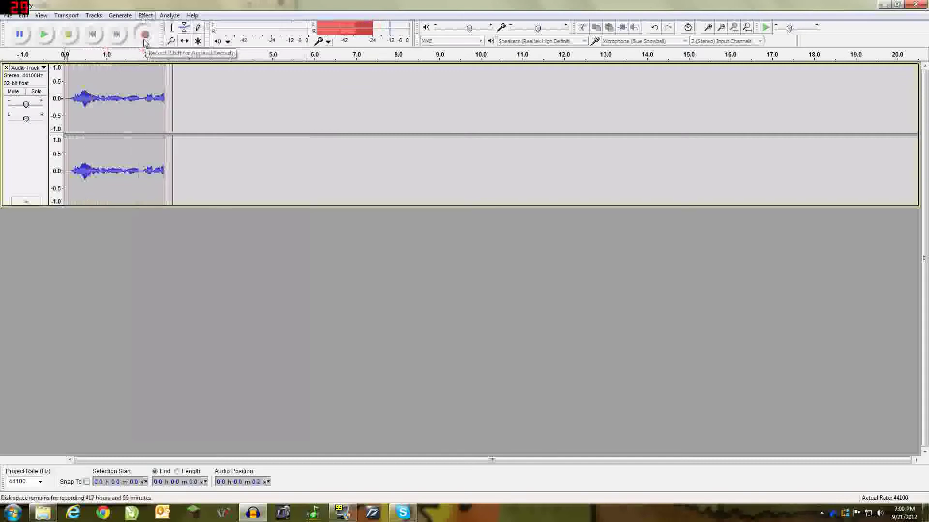
click(65, 41)
click(26, 152)
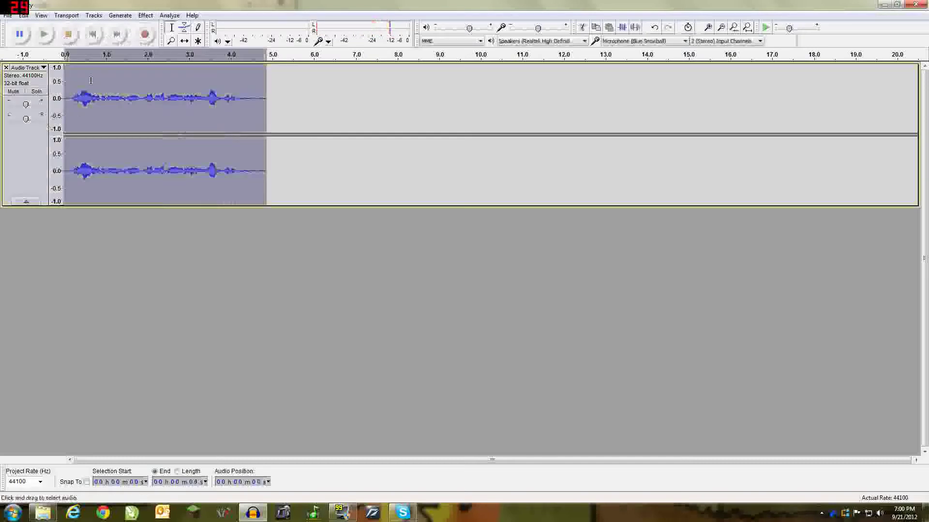
click(145, 15)
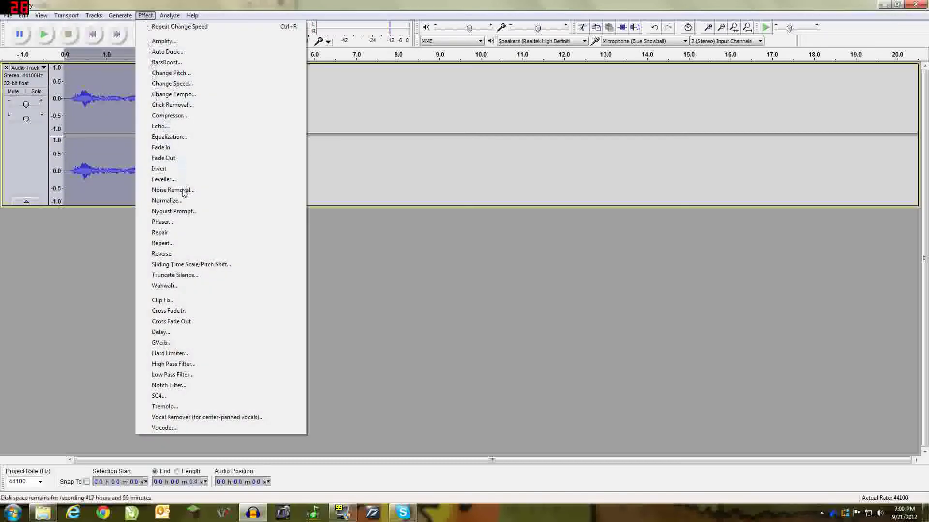
click(44, 149)
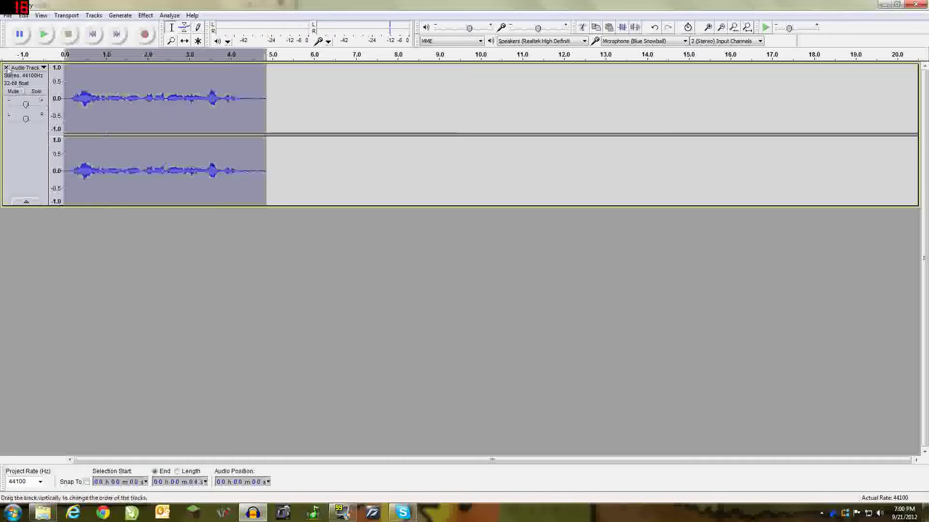
- Replace it with a new voice recording of about 3 seconds and play it back
click(7, 68)
click(145, 38)
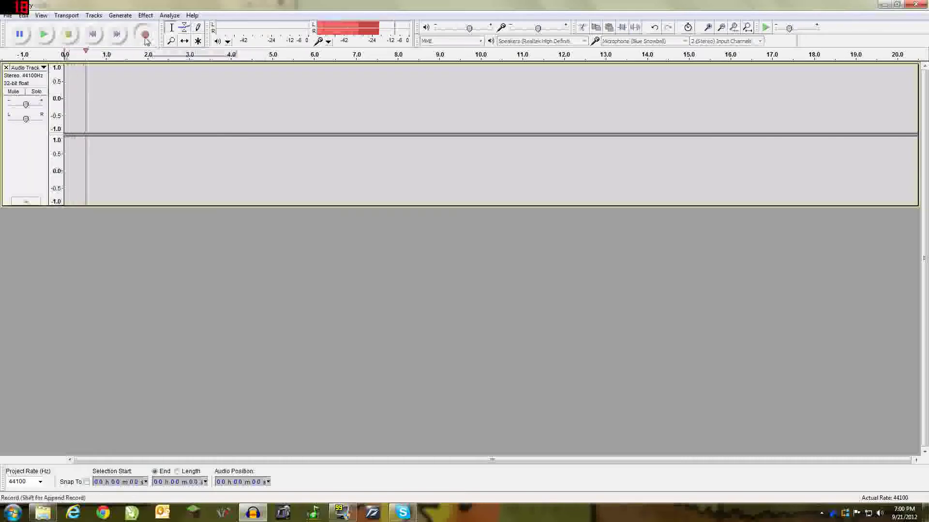
click(68, 34)
click(43, 35)
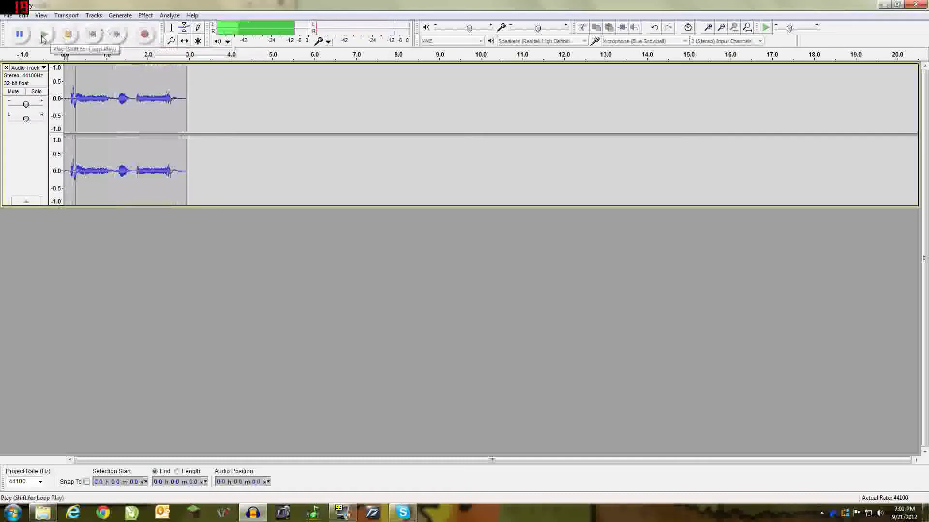
- Capture a noise-only stretch between the spoken words as the Noise Removal profile
click(68, 34)
drag(174, 100, 134, 102)
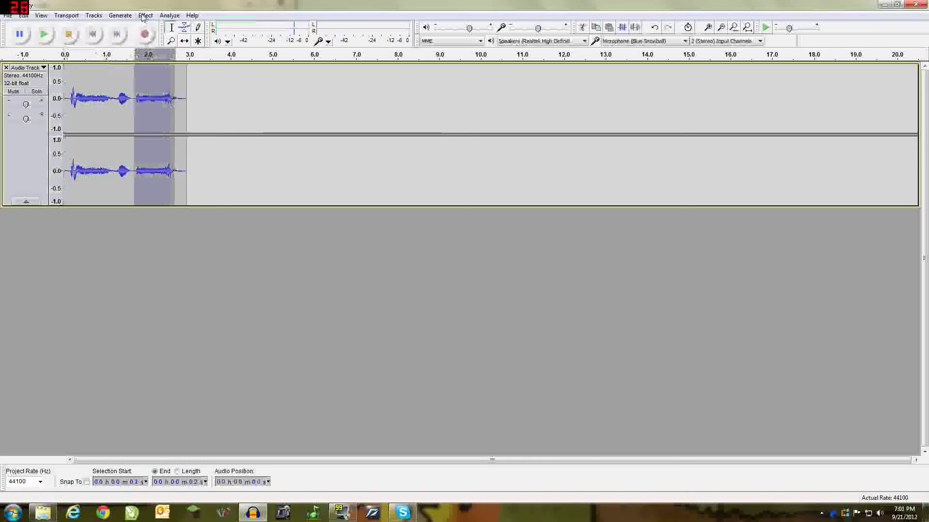
drag(175, 92, 145, 94)
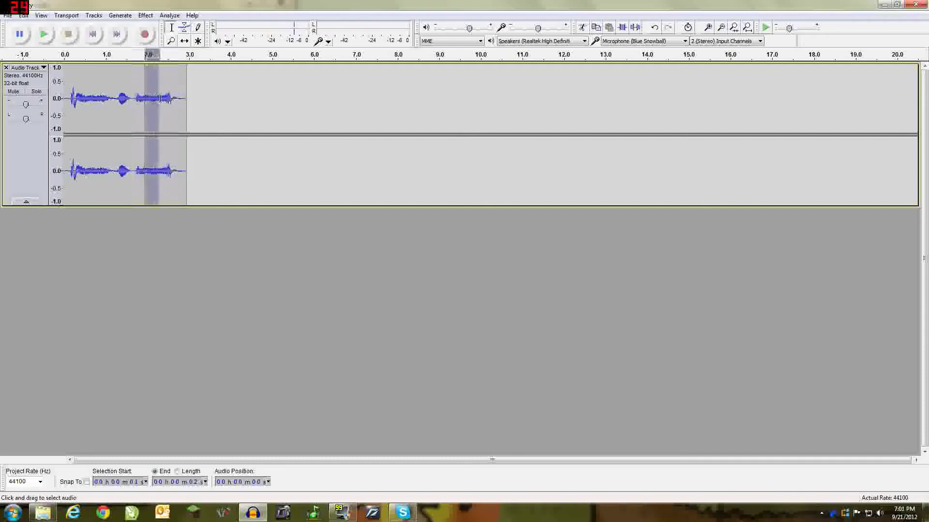
click(146, 16)
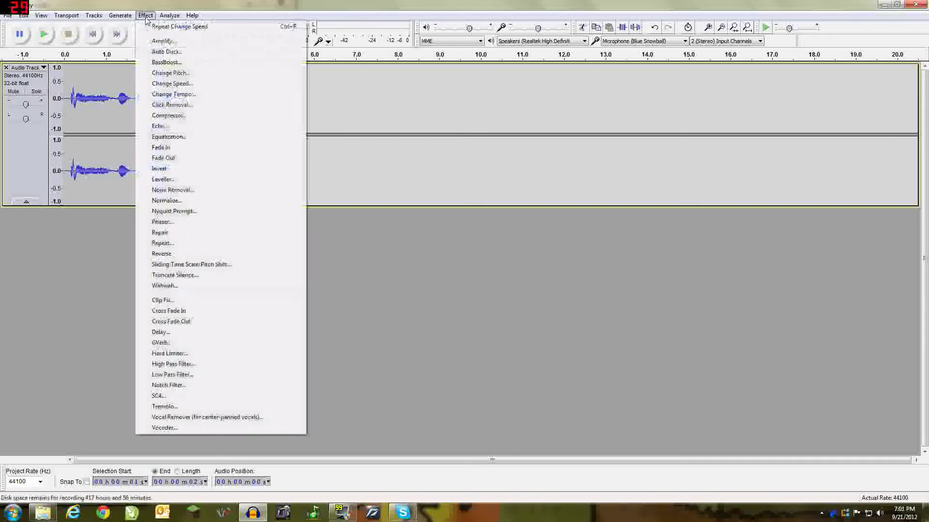
click(172, 190)
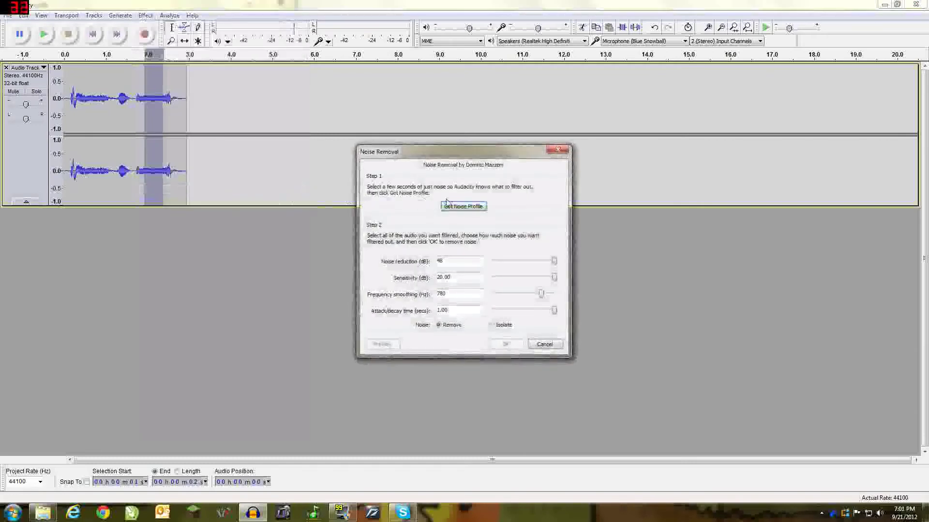
click(455, 206)
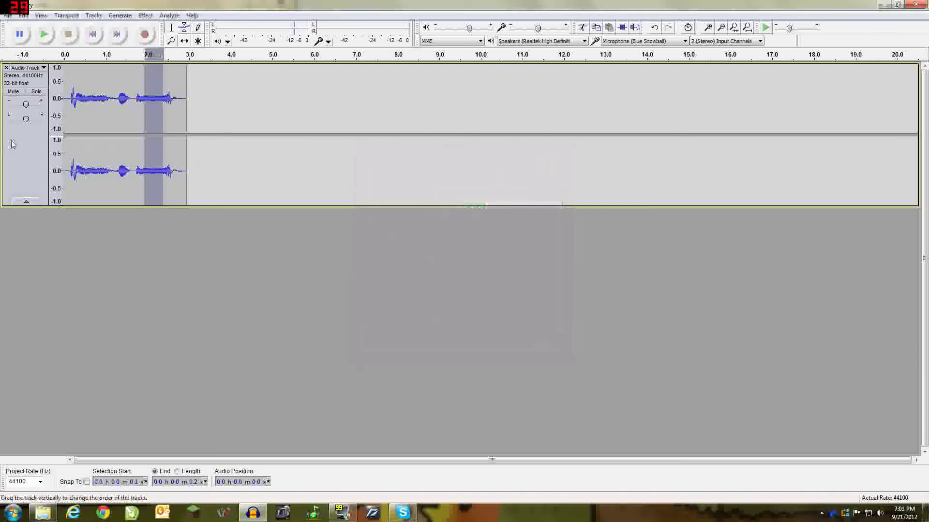
- Preview and apply Noise Removal to the whole 2.9-second track
click(27, 148)
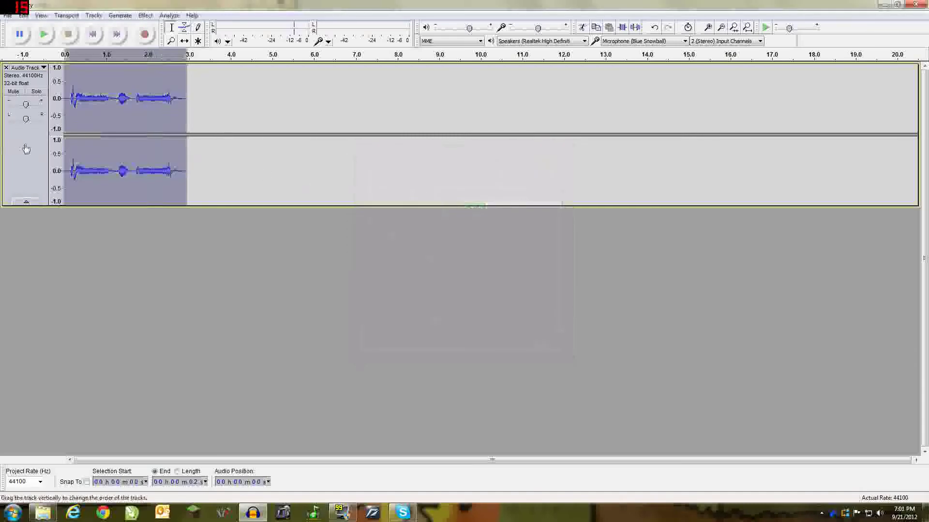
click(145, 15)
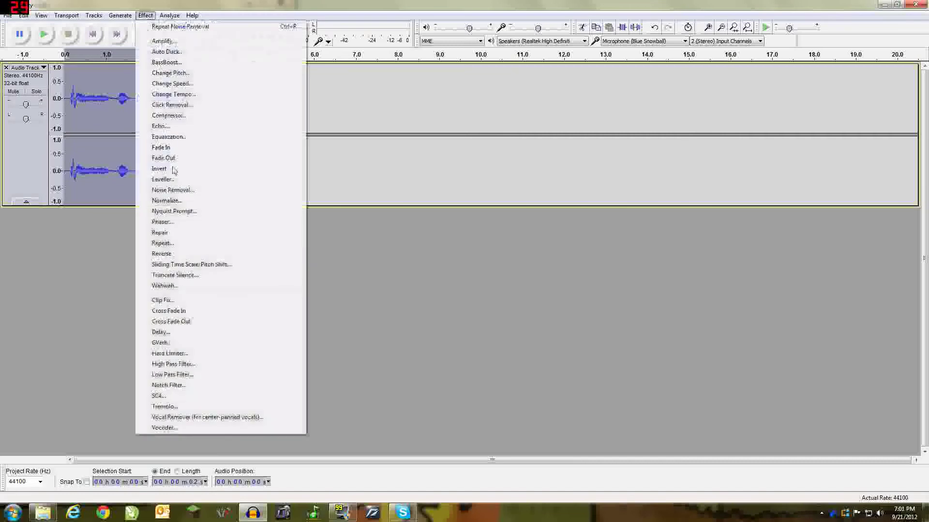
click(183, 190)
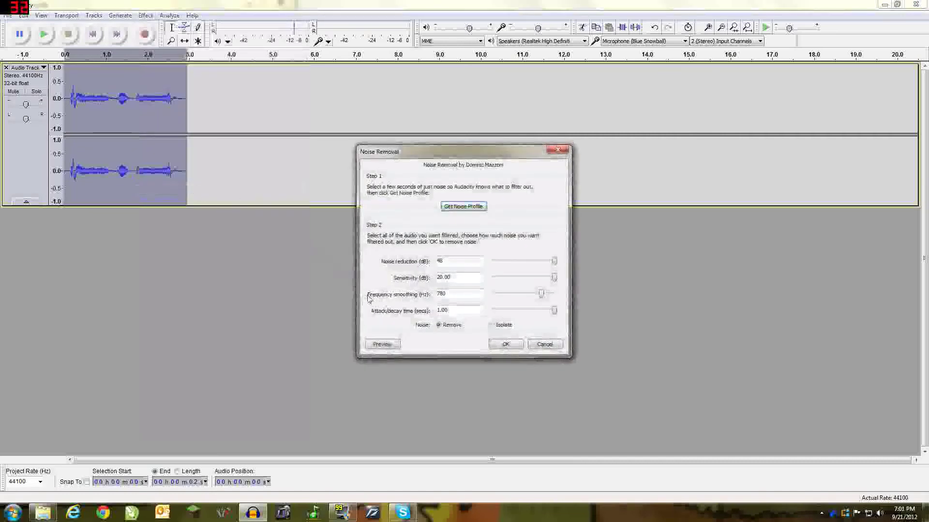
click(383, 344)
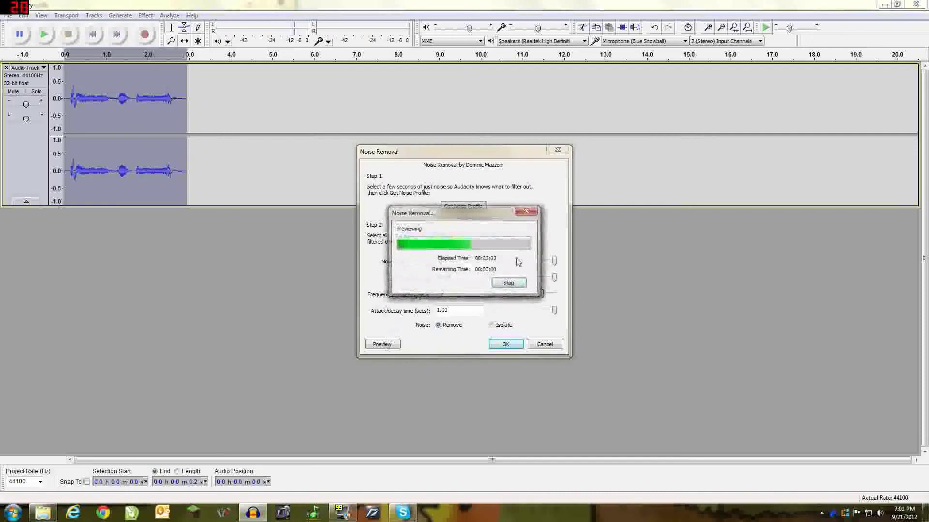
click(506, 344)
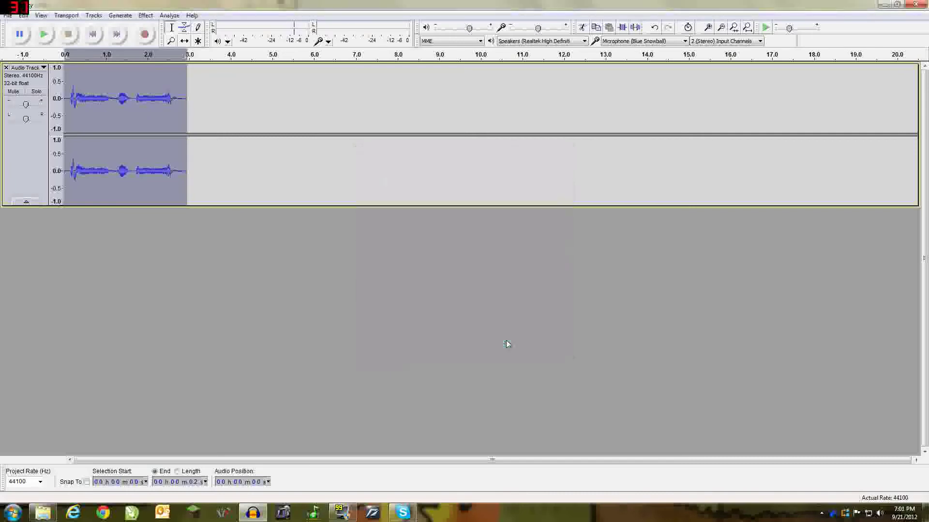
click(145, 121)
- Amplify the 1.0–1.6 s stretch by 35.3 dB and play the recording from the start
drag(134, 104, 108, 110)
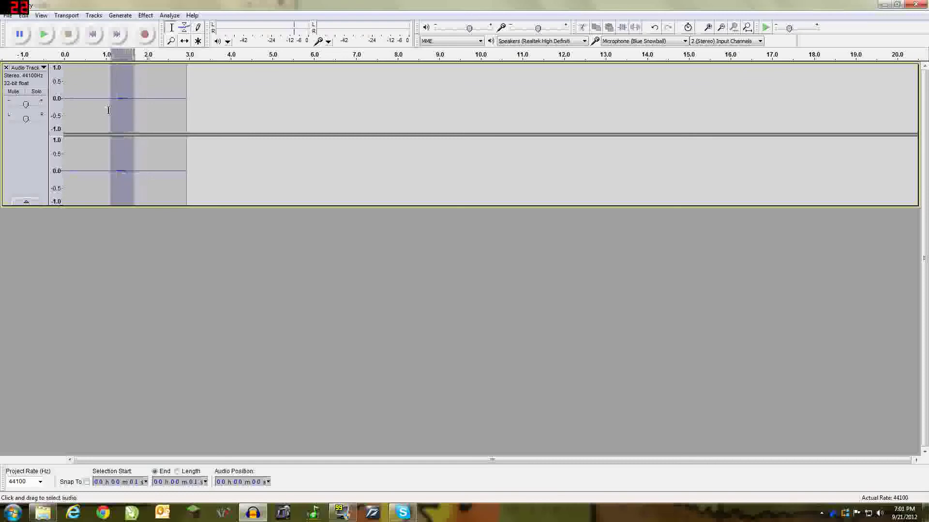
click(145, 15)
click(150, 40)
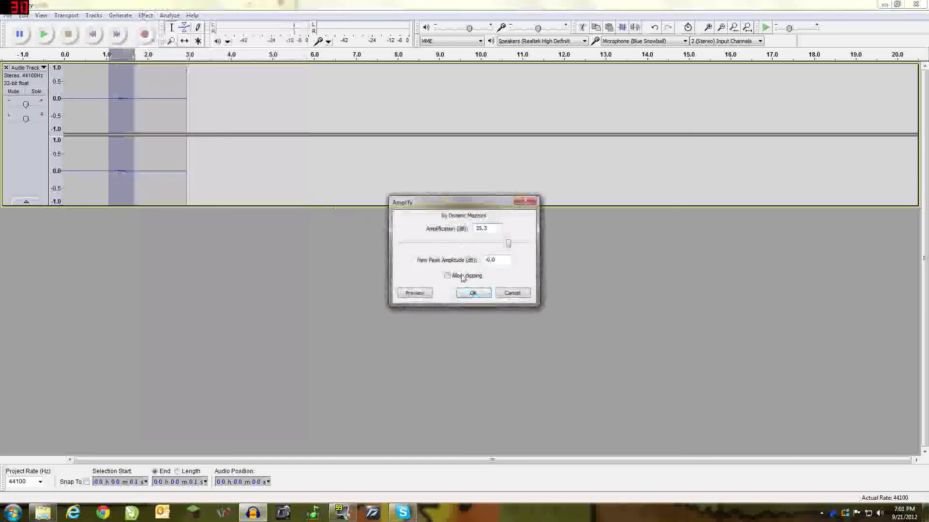
click(474, 293)
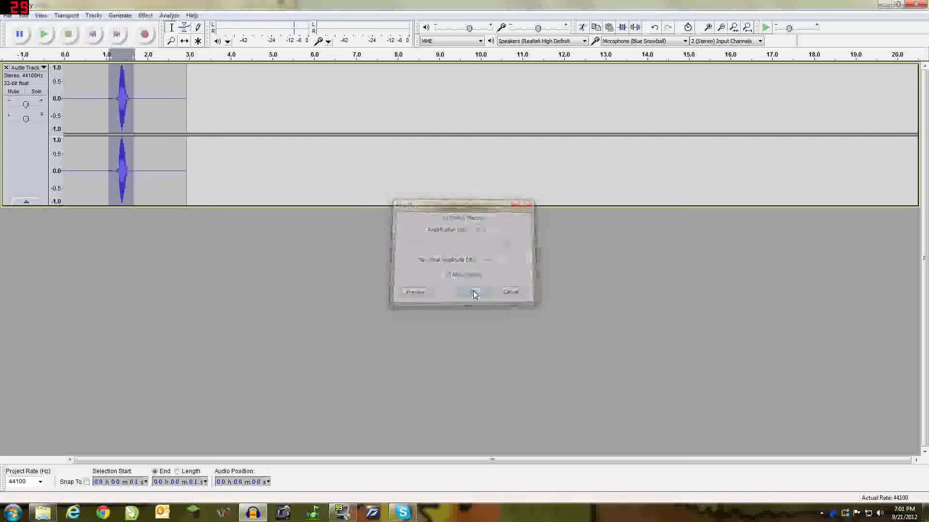
click(93, 34)
click(44, 35)
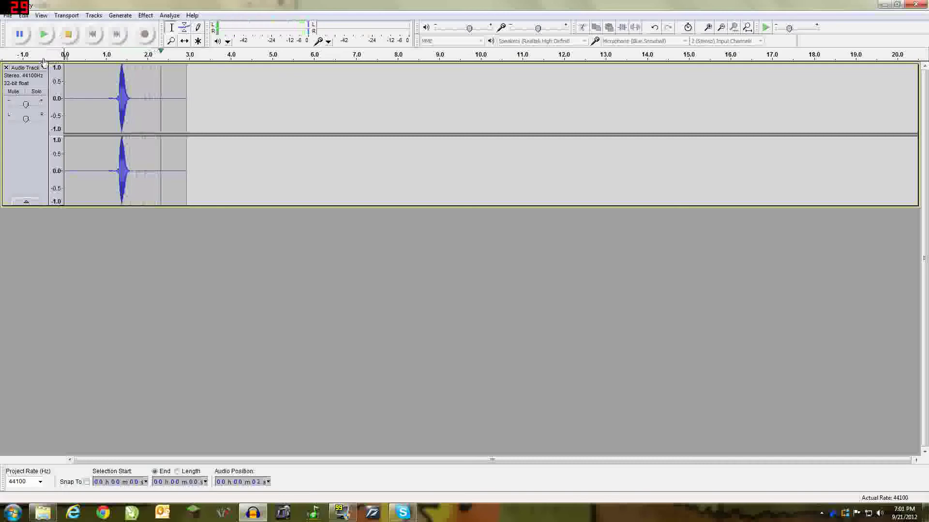
- Delete the amplified voice track, then open and close the Effect menu without choosing anything
click(5, 67)
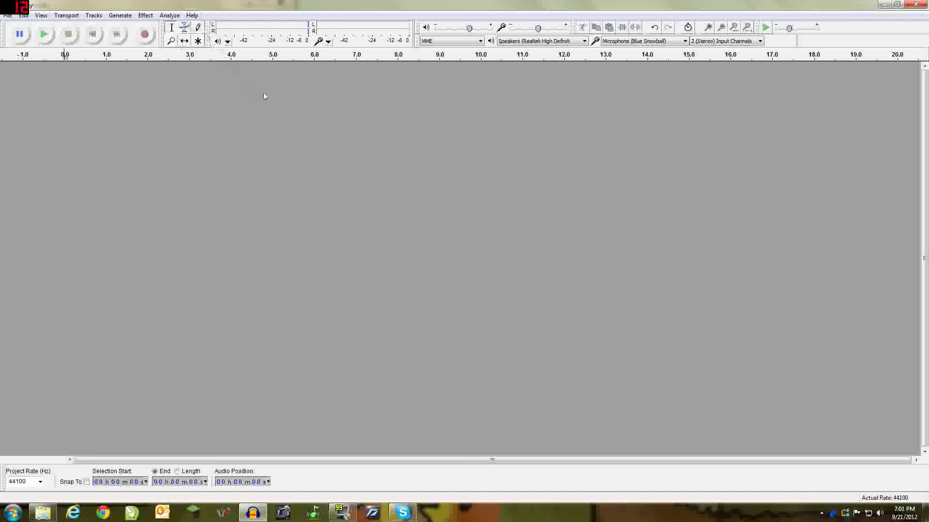
click(146, 16)
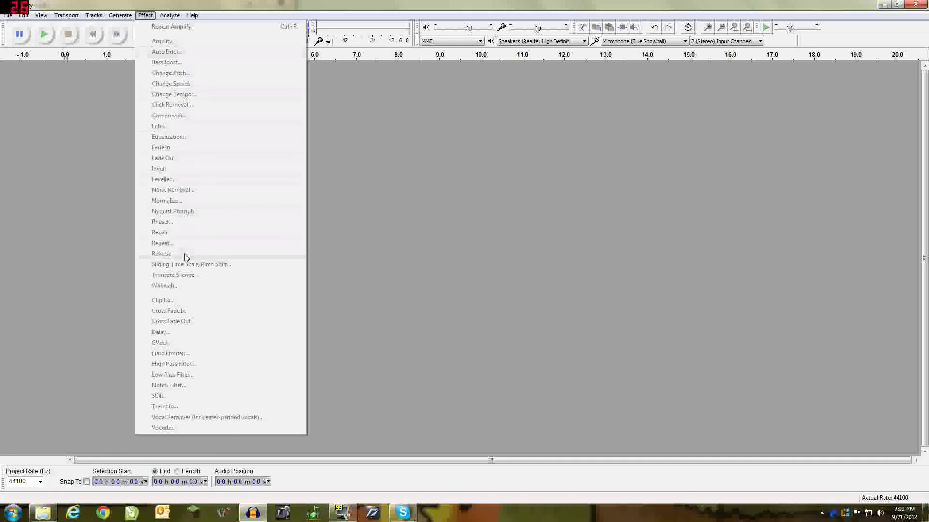
click(145, 15)
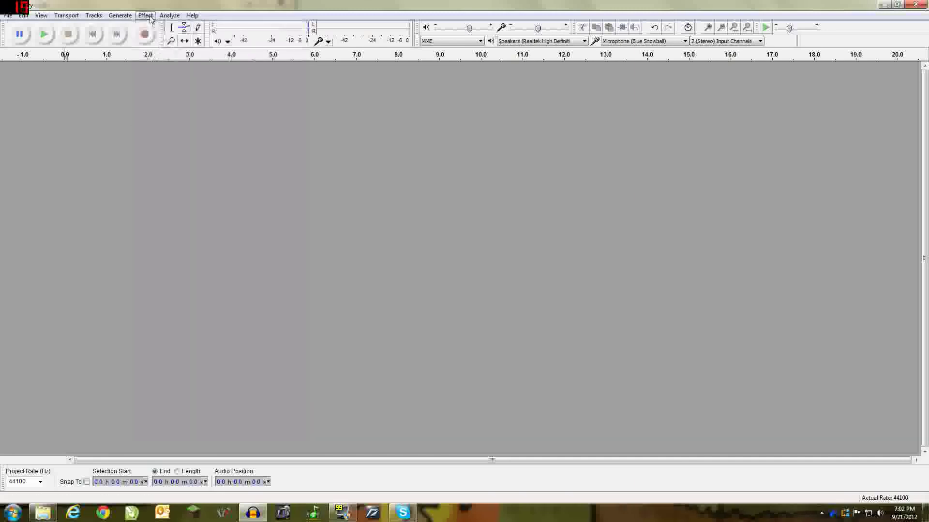